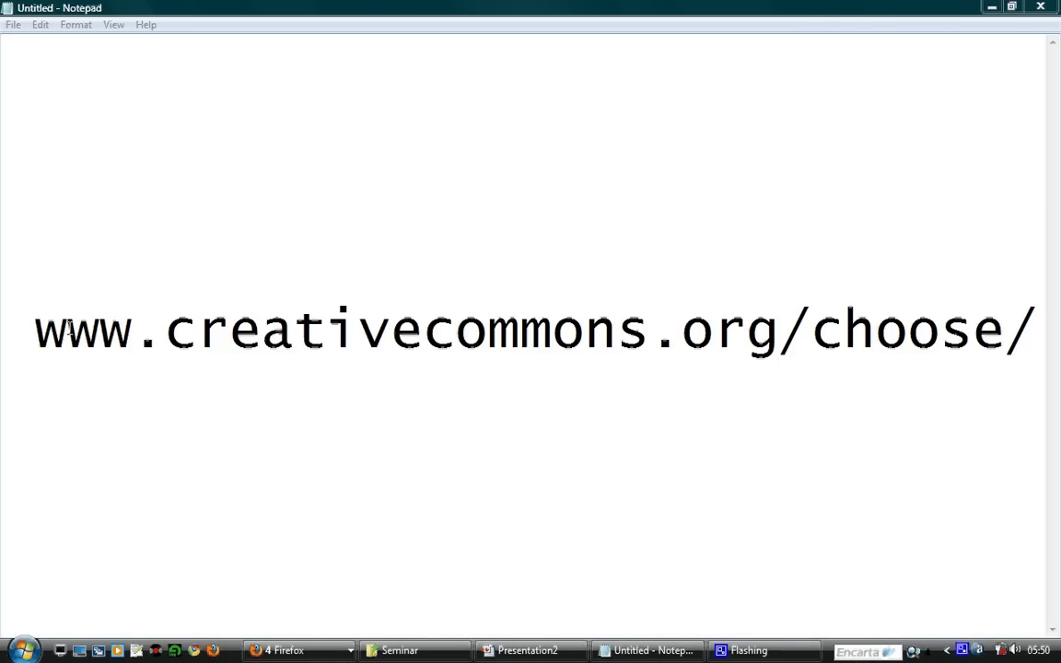
Check the chooser address in Notepad, then close the note and return to Firefox's Choose a License page.
{"action": "left_click", "coordinate": [35, 295]}
{"action": "left_click_drag", "start_coordinate": [36, 328], "coordinate": [770, 303]}
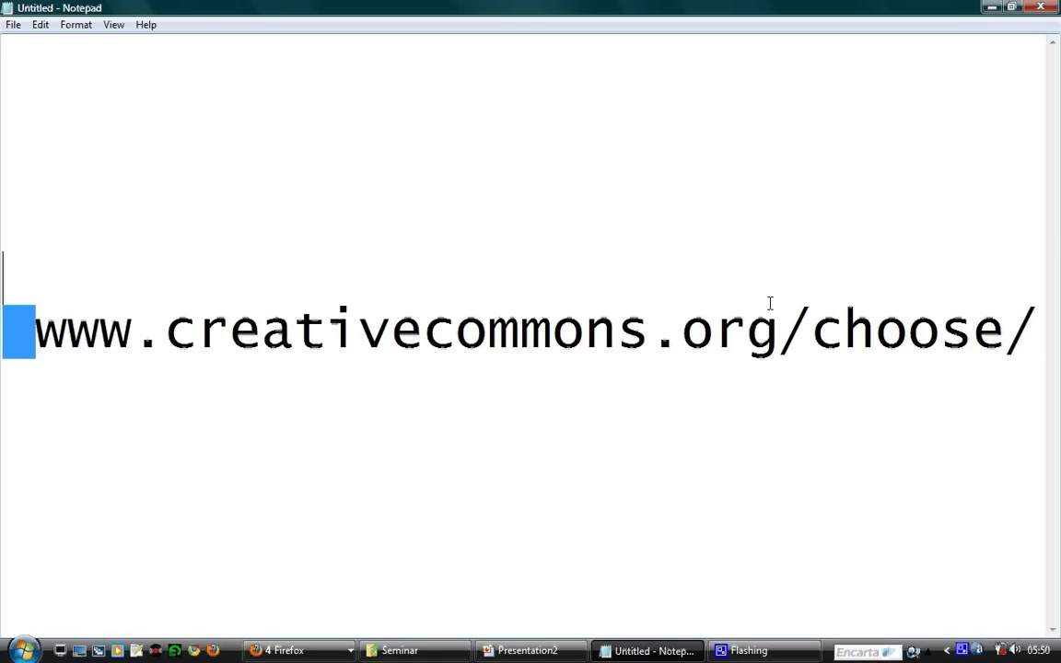
{"action": "left_click", "coordinate": [698, 221]}
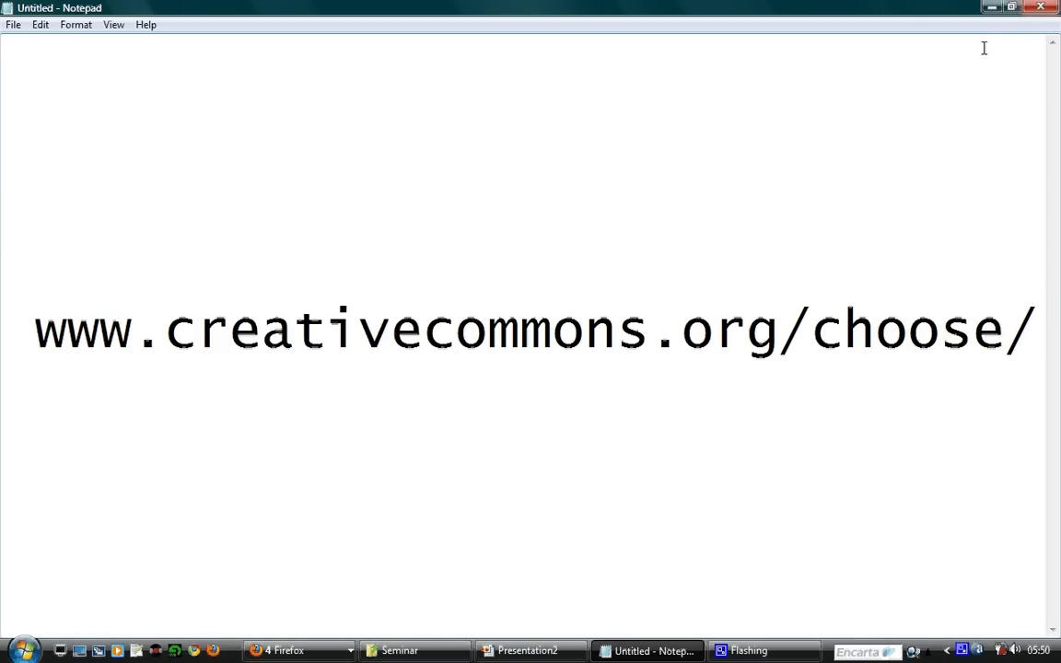
{"action": "key", "text": "alt+F4"}
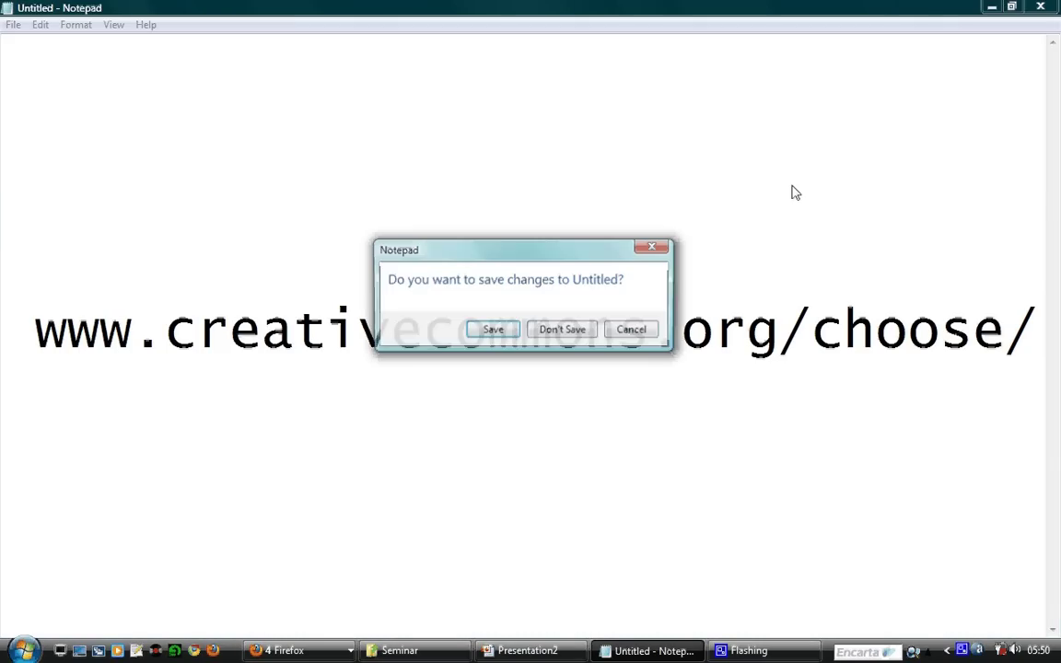
{"action": "key", "text": "alt+Tab"}
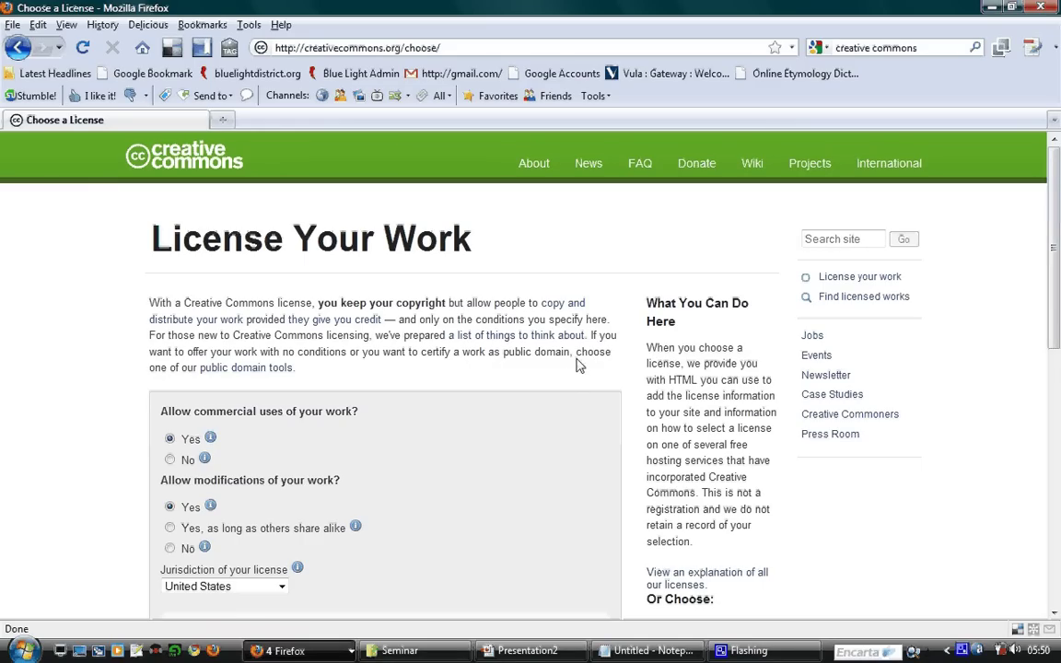
Keep commercial uses allowed and set modifications to 'Yes, as long as others share alike'.
{"action": "scroll", "coordinate": [577, 365], "scroll_direction": "down", "scroll_amount": 1}
{"action": "scroll", "coordinate": [574, 365], "scroll_direction": "down", "scroll_amount": 1}
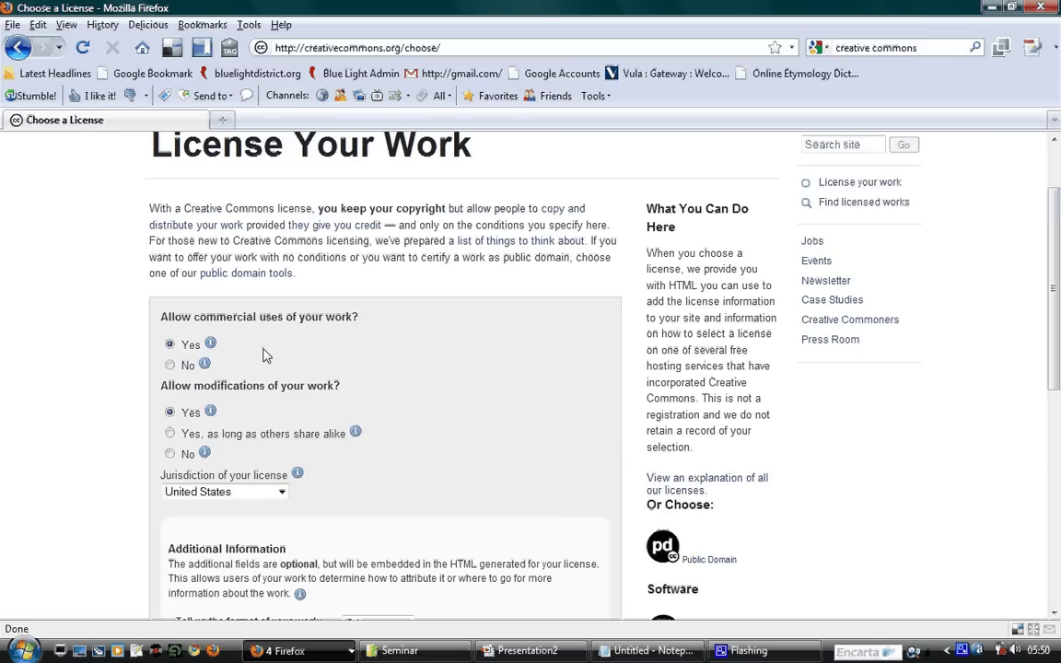
{"action": "left_click", "coordinate": [171, 365]}
{"action": "left_click", "coordinate": [171, 344]}
{"action": "left_click", "coordinate": [173, 433]}
{"action": "scroll", "coordinate": [306, 441], "scroll_direction": "down", "scroll_amount": 2}
{"action": "scroll", "coordinate": [310, 411], "scroll_direction": "down", "scroll_amount": 1}
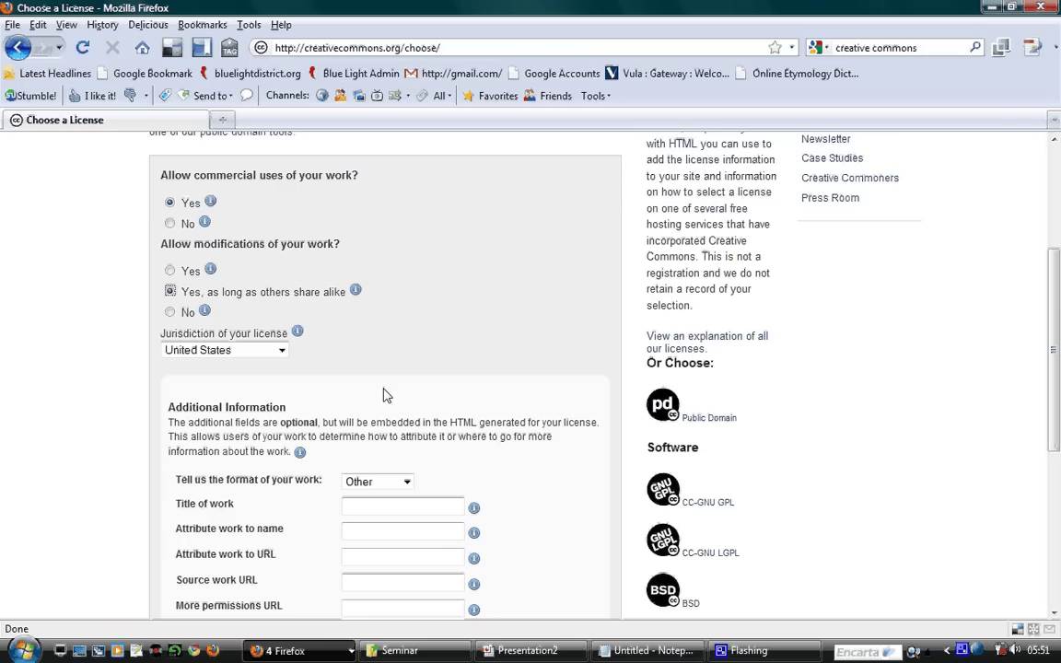
Set the license jurisdiction to South Africa and submit with Select a License.
{"action": "left_click", "coordinate": [284, 352]}
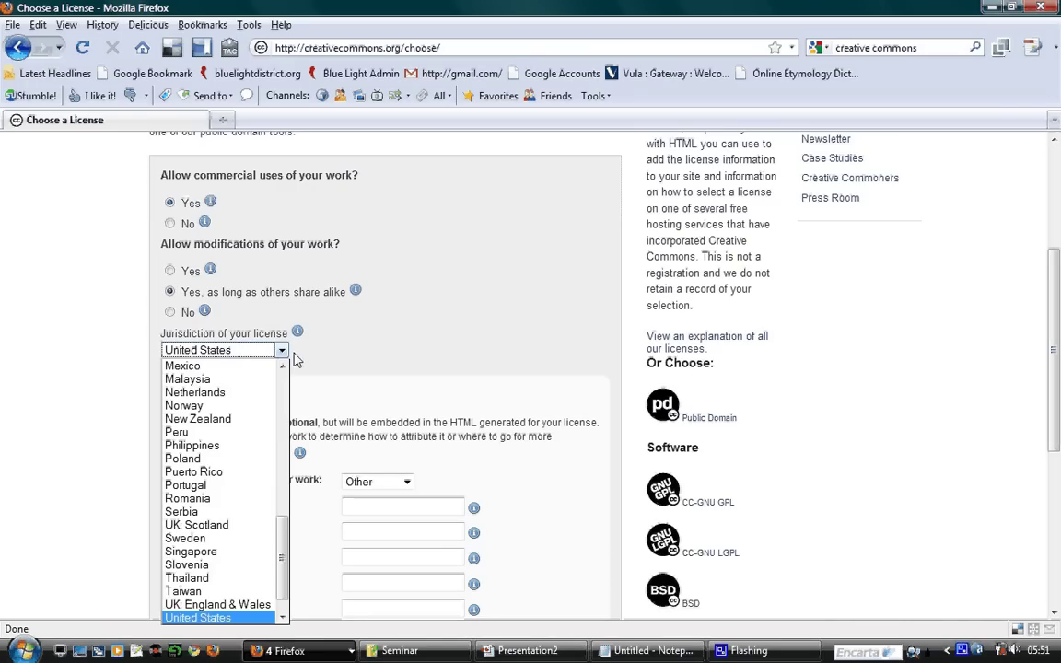
{"action": "left_click", "coordinate": [280, 363]}
{"action": "left_click", "coordinate": [281, 351]}
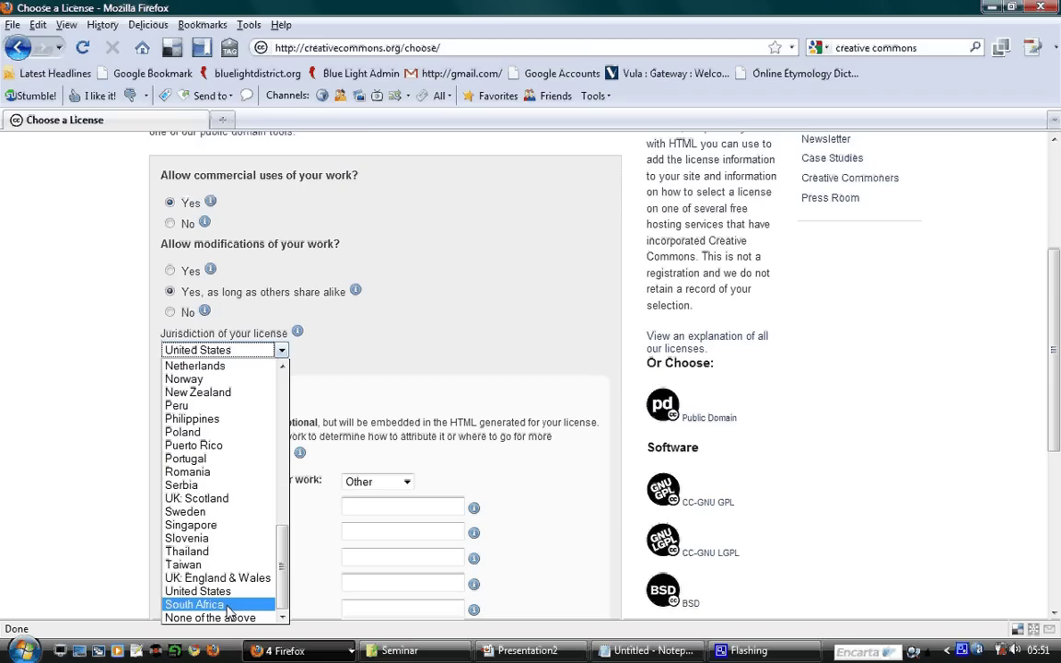
{"action": "left_click", "coordinate": [228, 606]}
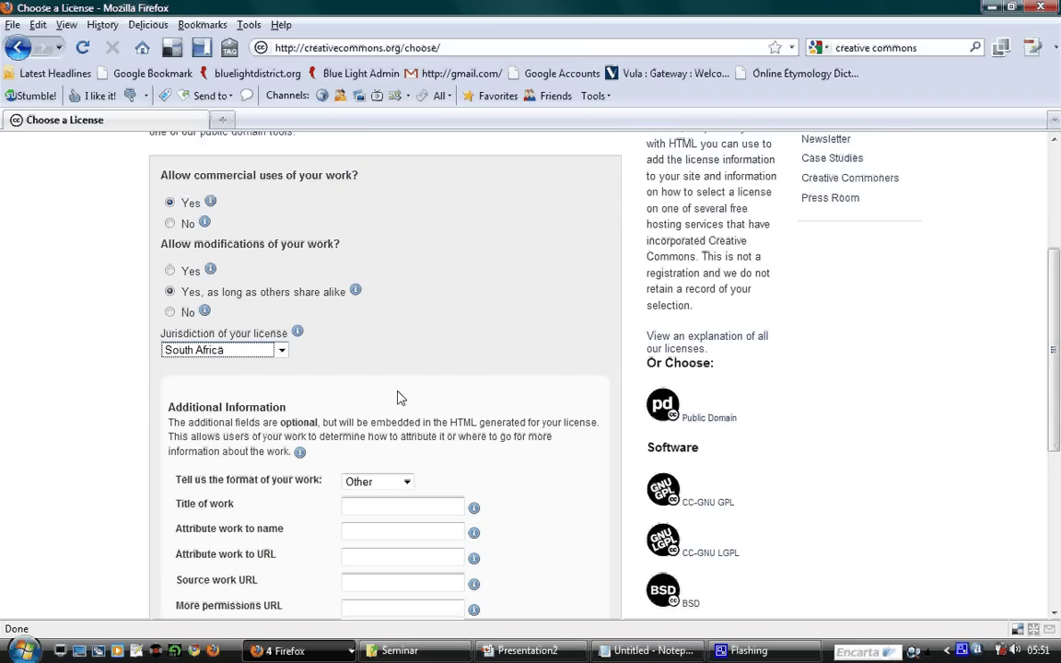
{"action": "scroll", "coordinate": [414, 509], "scroll_direction": "down", "scroll_amount": 1}
{"action": "scroll", "coordinate": [415, 445], "scroll_direction": "down", "scroll_amount": 2}
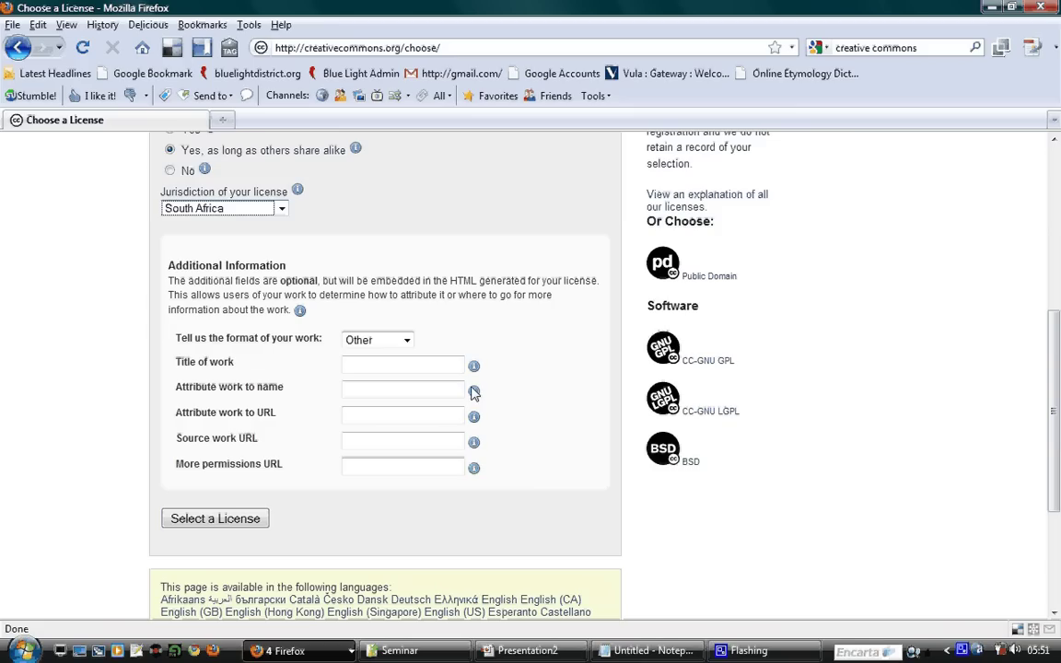
{"action": "left_click", "coordinate": [221, 519]}
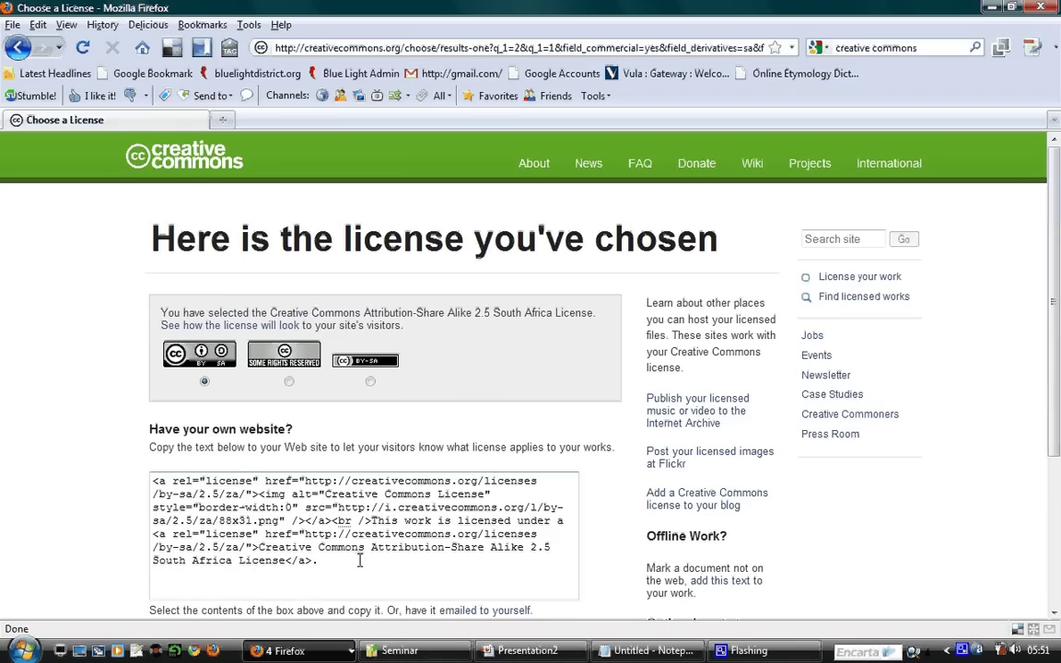
Select the Attribution-Share Alike 2.5 South Africa HTML code and review the Offline Work note.
{"action": "mouse_move", "coordinate": [359, 561]}
{"action": "left_mouse_down"}
{"action": "mouse_move", "coordinate": [200, 543]}
{"action": "mouse_move", "coordinate": [152, 481]}
{"action": "left_mouse_up"}
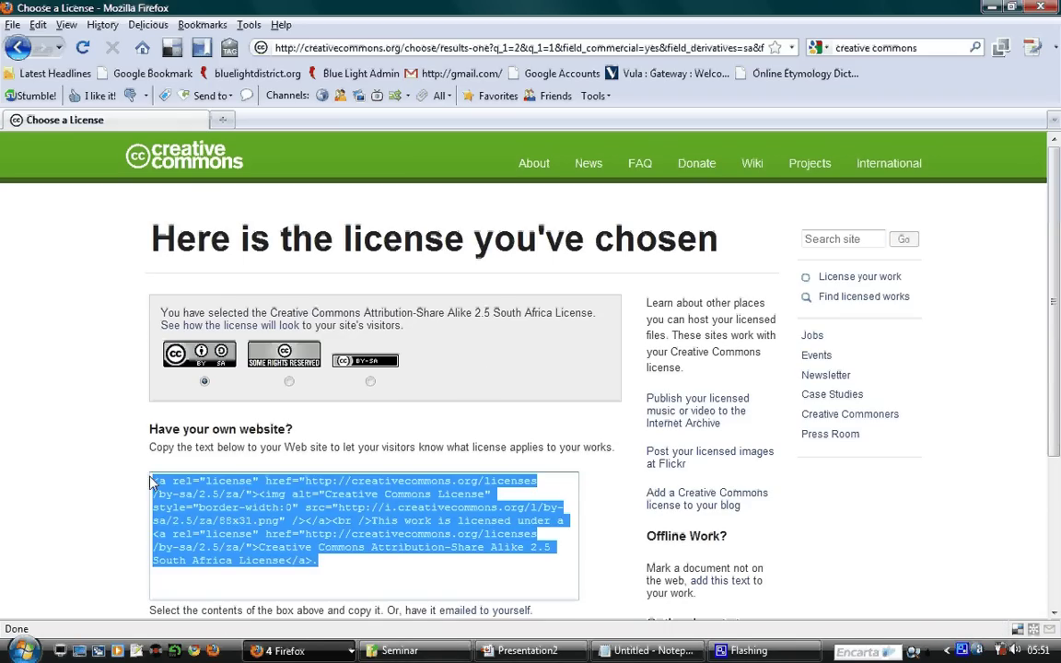
{"action": "left_click", "coordinate": [343, 567]}
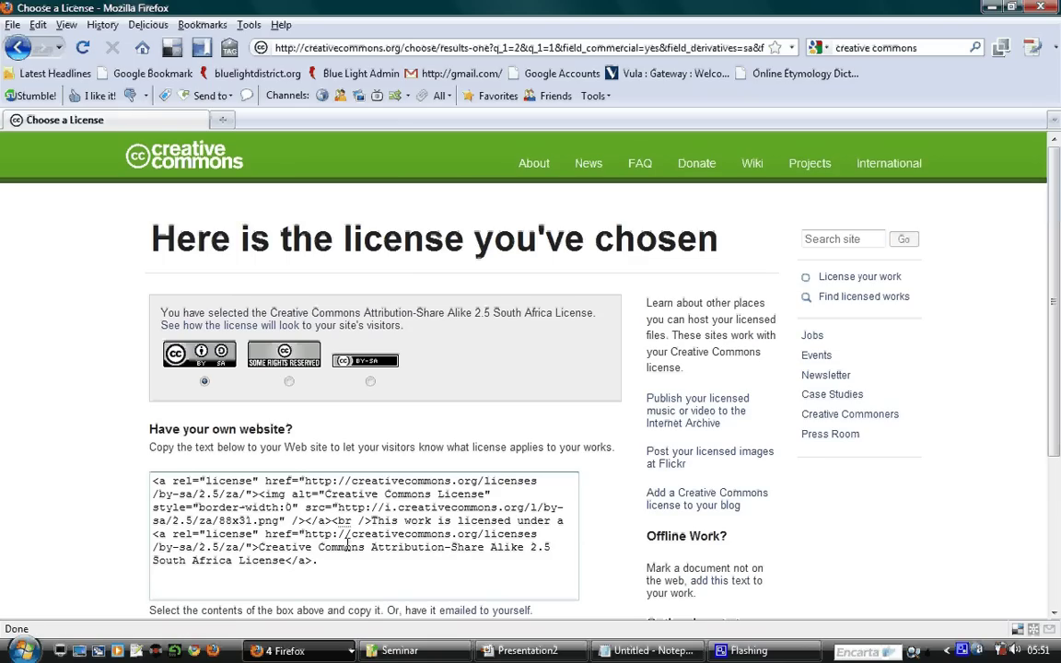
{"action": "left_click_drag", "start_coordinate": [339, 563], "coordinate": [134, 463]}
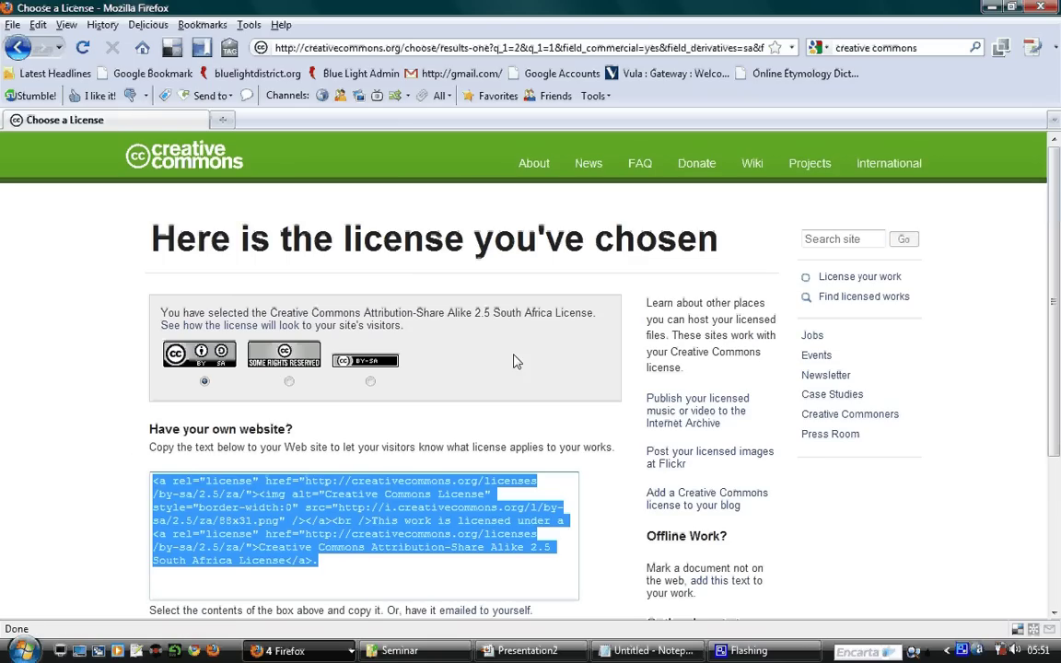
{"action": "scroll", "coordinate": [543, 338], "scroll_direction": "down", "scroll_amount": 1}
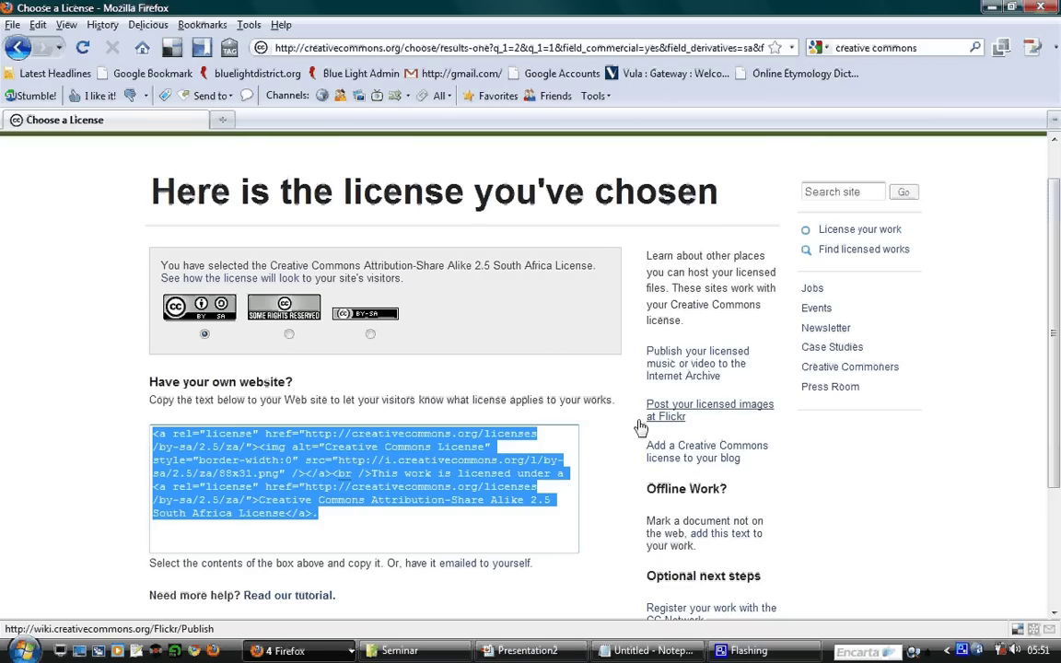
{"action": "mouse_move", "coordinate": [736, 550]}
{"action": "left_mouse_down"}
{"action": "mouse_move", "coordinate": [642, 502]}
{"action": "mouse_move", "coordinate": [647, 488]}
{"action": "left_mouse_up"}
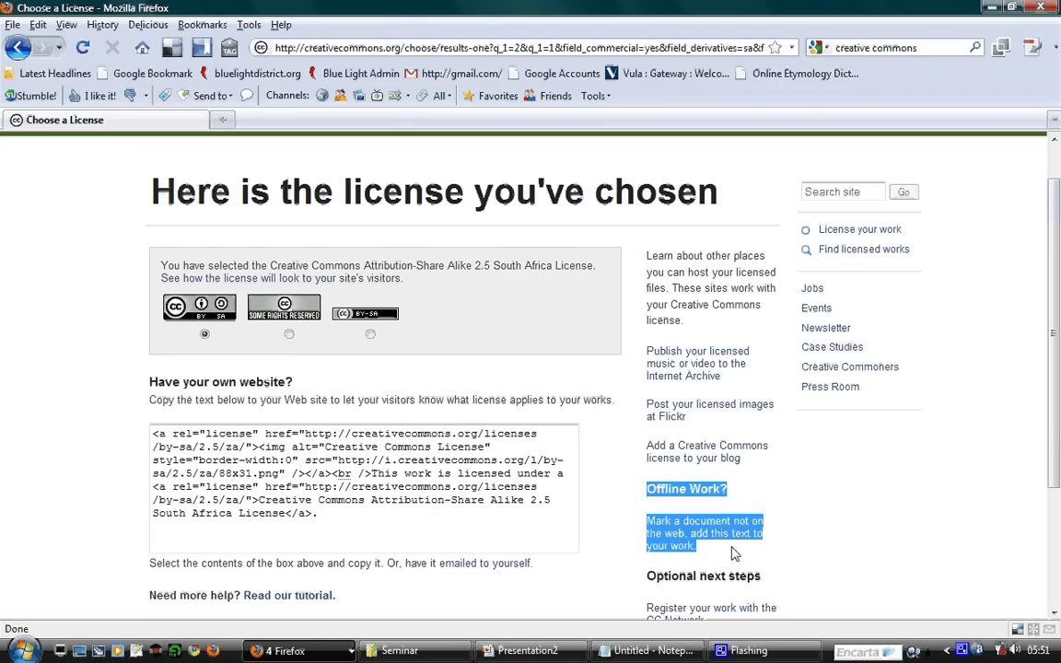
{"action": "left_click", "coordinate": [677, 545]}
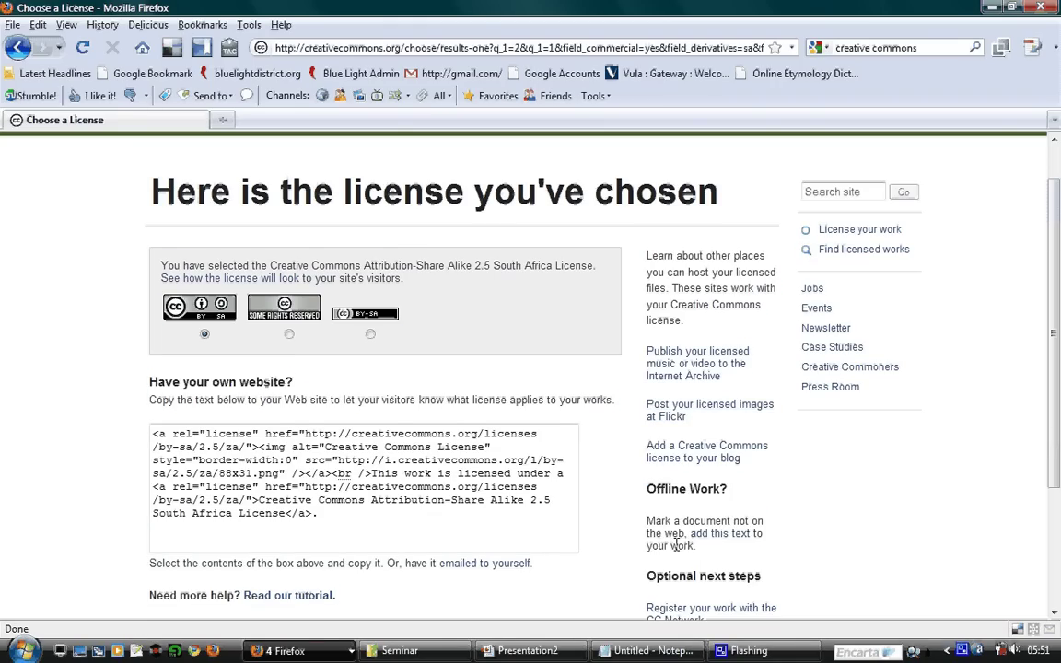
Open the offline license text popup, reposition it, then close it.
{"action": "left_click", "coordinate": [723, 538]}
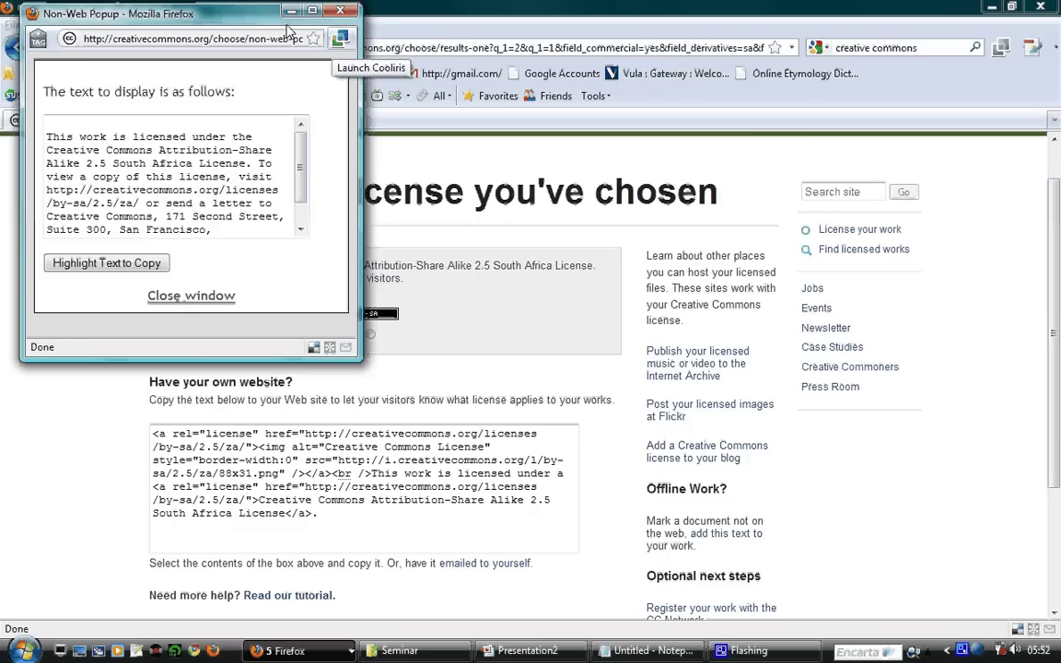
{"action": "left_click_drag", "start_coordinate": [286, 28], "coordinate": [759, 176]}
{"action": "left_click_drag", "start_coordinate": [527, 280], "coordinate": [653, 387]}
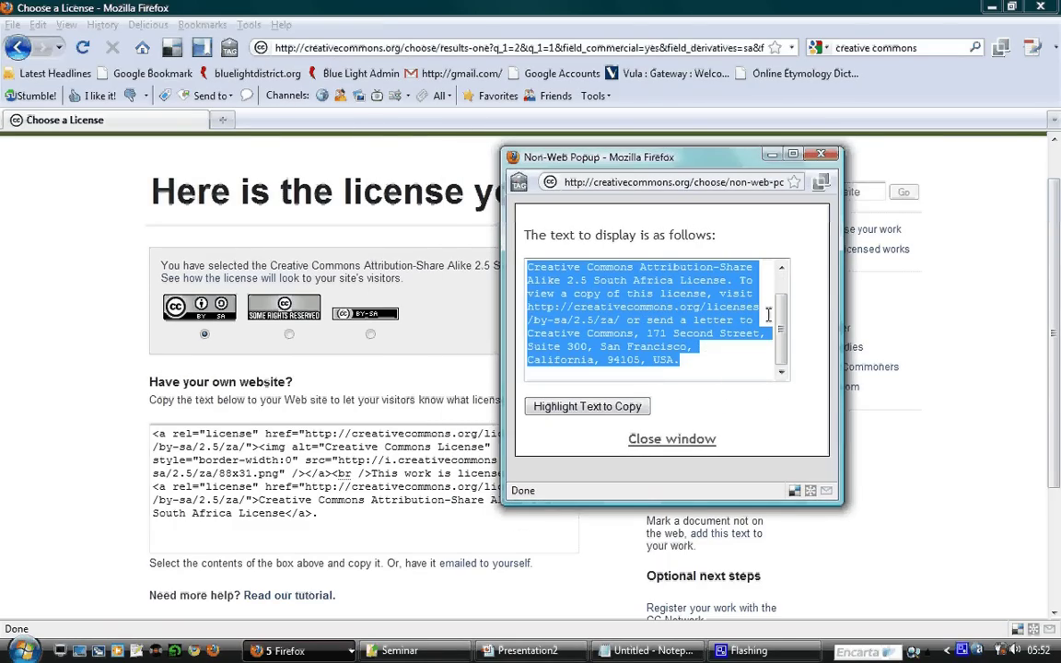
{"action": "scroll", "coordinate": [779, 302], "scroll_direction": "up", "scroll_amount": 1}
{"action": "left_click", "coordinate": [571, 287]}
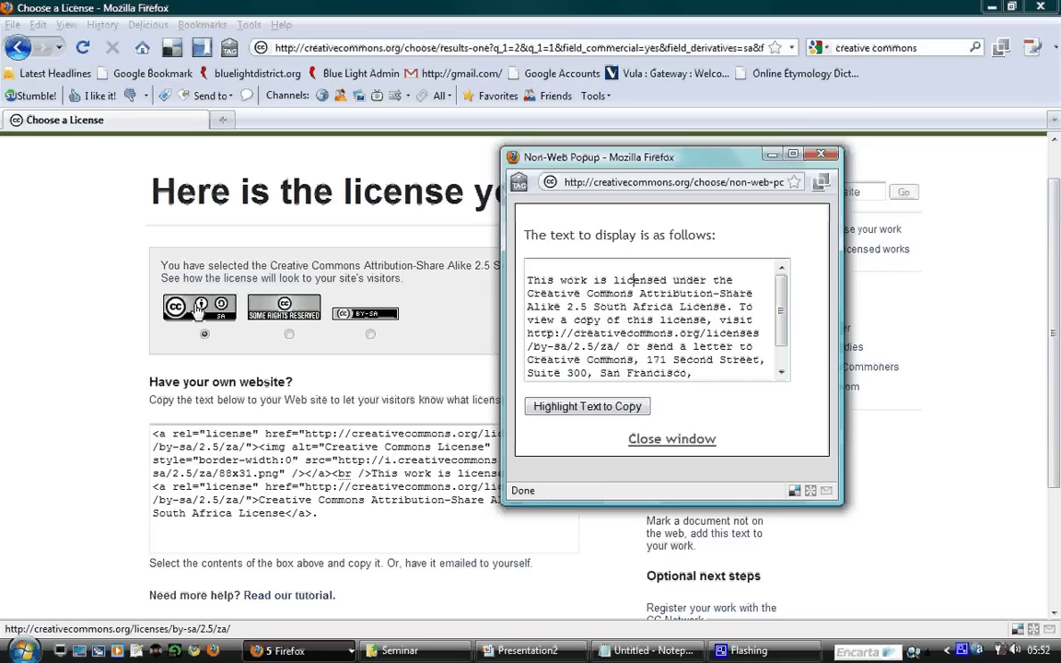
{"action": "left_click", "coordinate": [102, 302]}
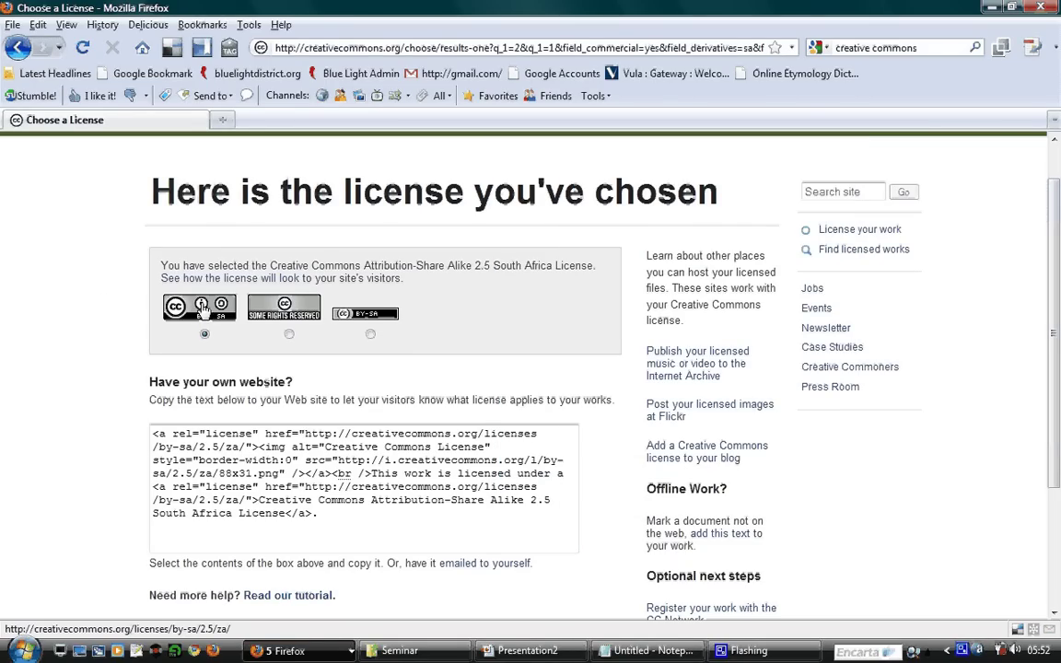
Copy the CC BY-SA button image and switch to the PowerPoint window.
{"action": "right_click", "coordinate": [202, 307]}
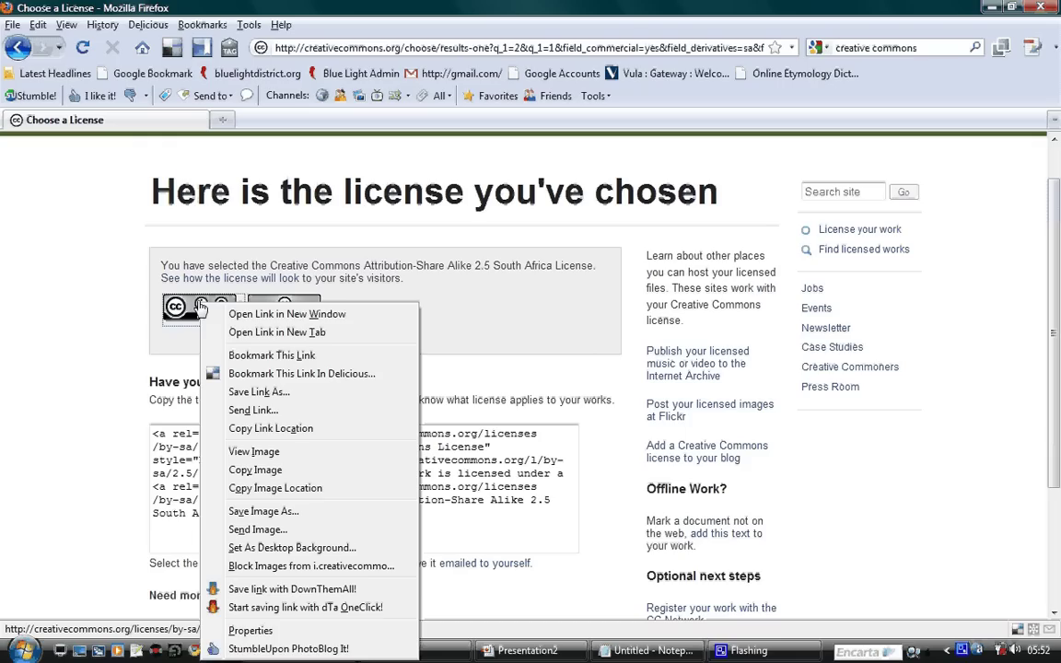
{"action": "left_click", "coordinate": [284, 481]}
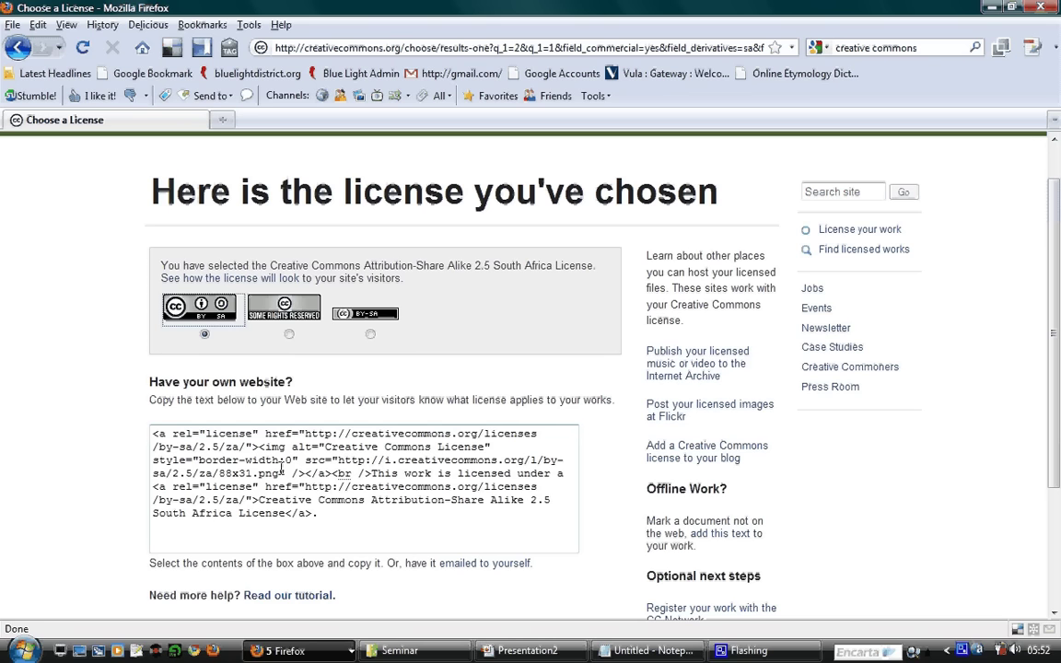
{"action": "key", "text": "alt+Tab"}
{"action": "key", "text": "alt+Tab"}
{"action": "key", "text": "alt+Tab"}
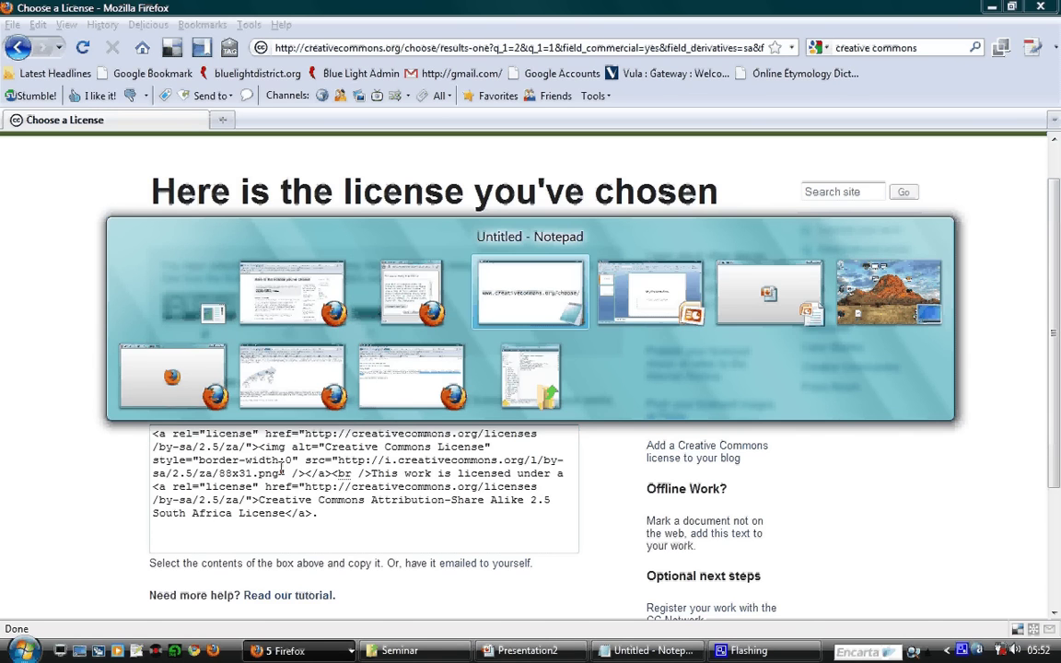
{"action": "key", "text": "alt+Tab"}
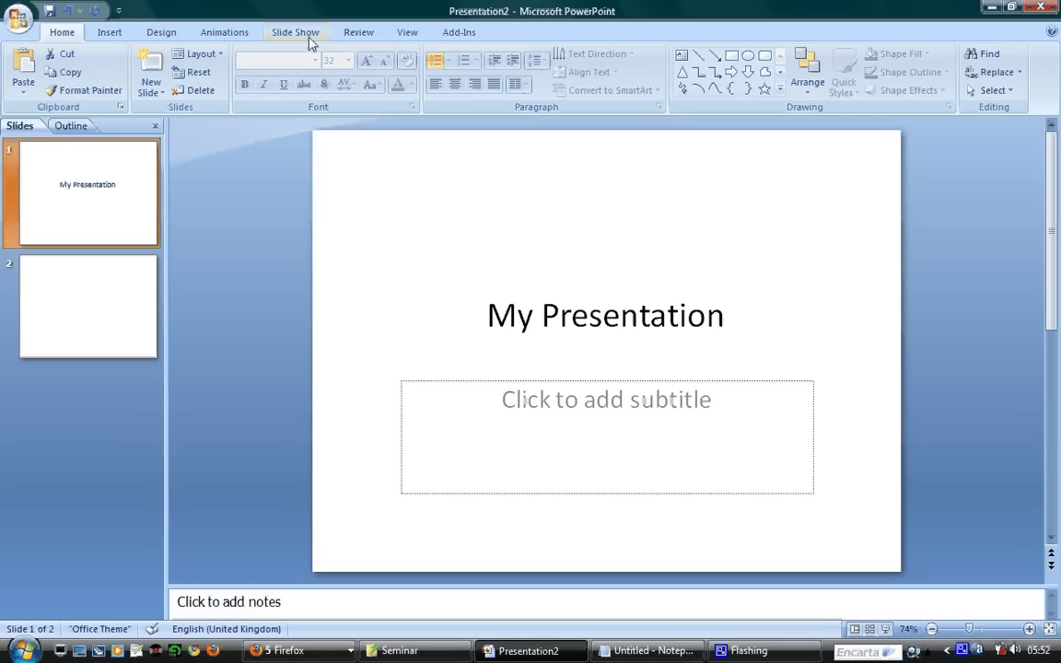
Paste the CC BY-SA badge onto the Slide Master title layout, enlarged in the bottom-right corner.
{"action": "left_click", "coordinate": [411, 32]}
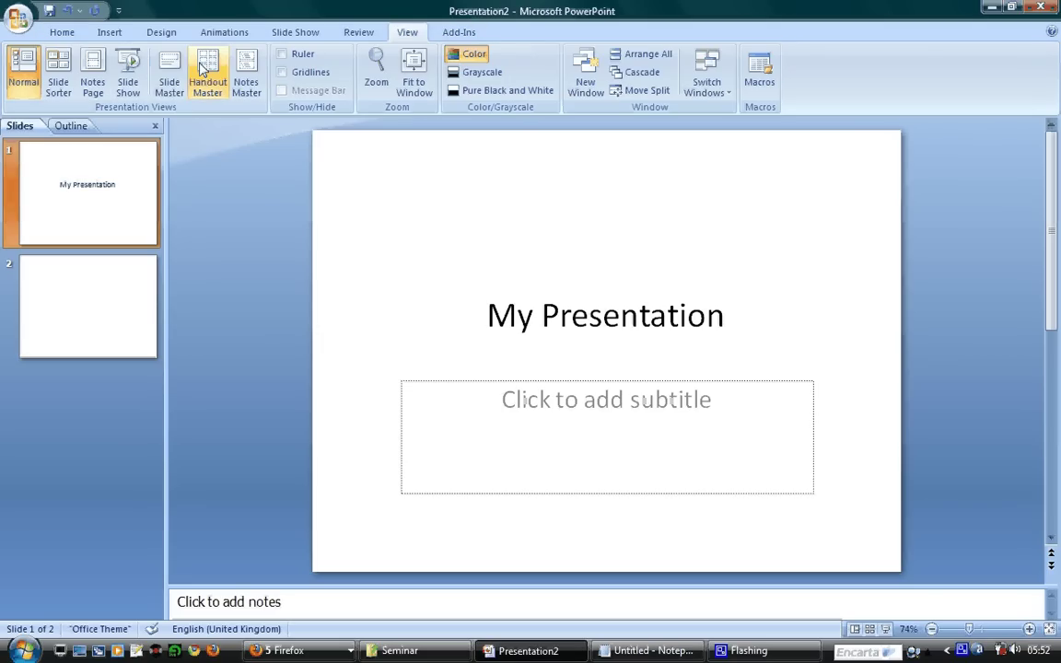
{"action": "left_click", "coordinate": [173, 74]}
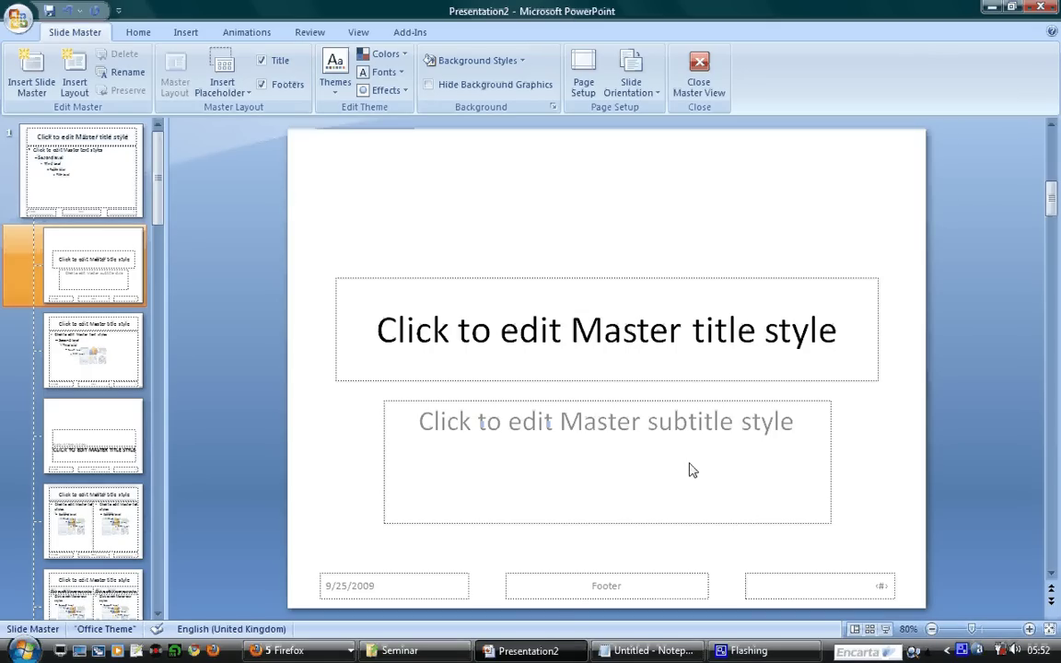
{"action": "key", "text": "ctrl+v"}
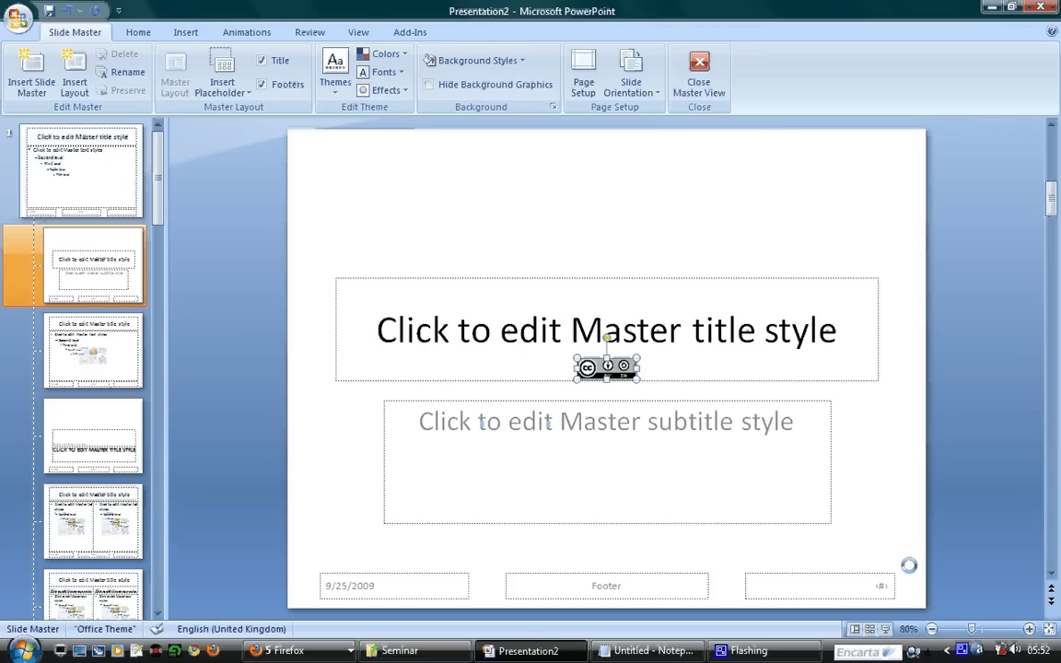
{"action": "mouse_move", "coordinate": [622, 368]}
{"action": "left_mouse_down"}
{"action": "mouse_move", "coordinate": [889, 586]}
{"action": "mouse_move", "coordinate": [811, 564]}
{"action": "left_mouse_up"}
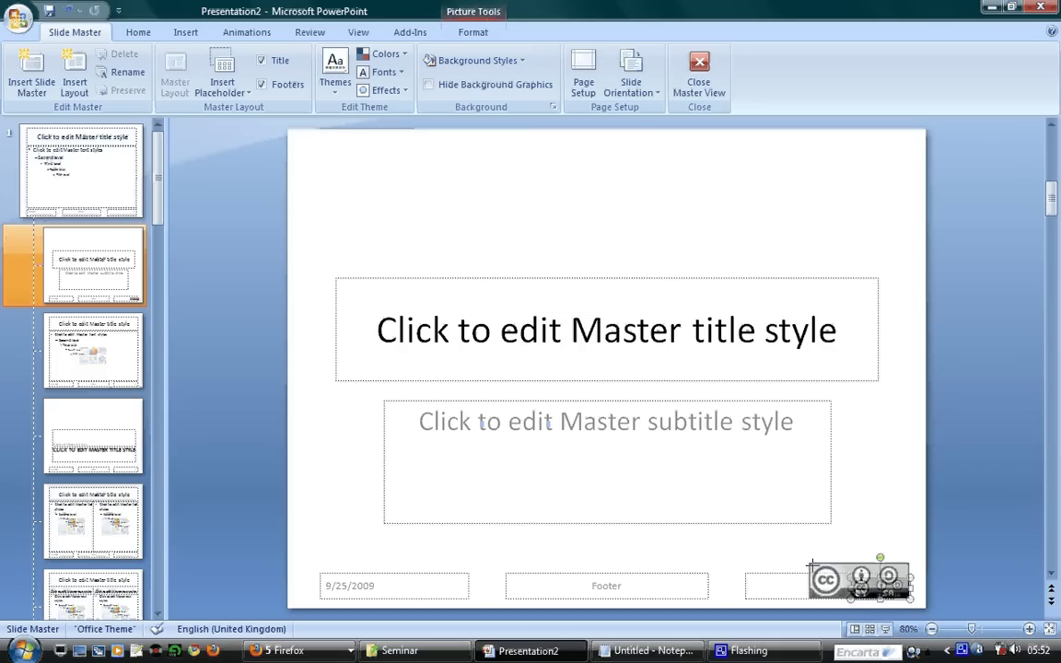
{"action": "left_click", "coordinate": [883, 526]}
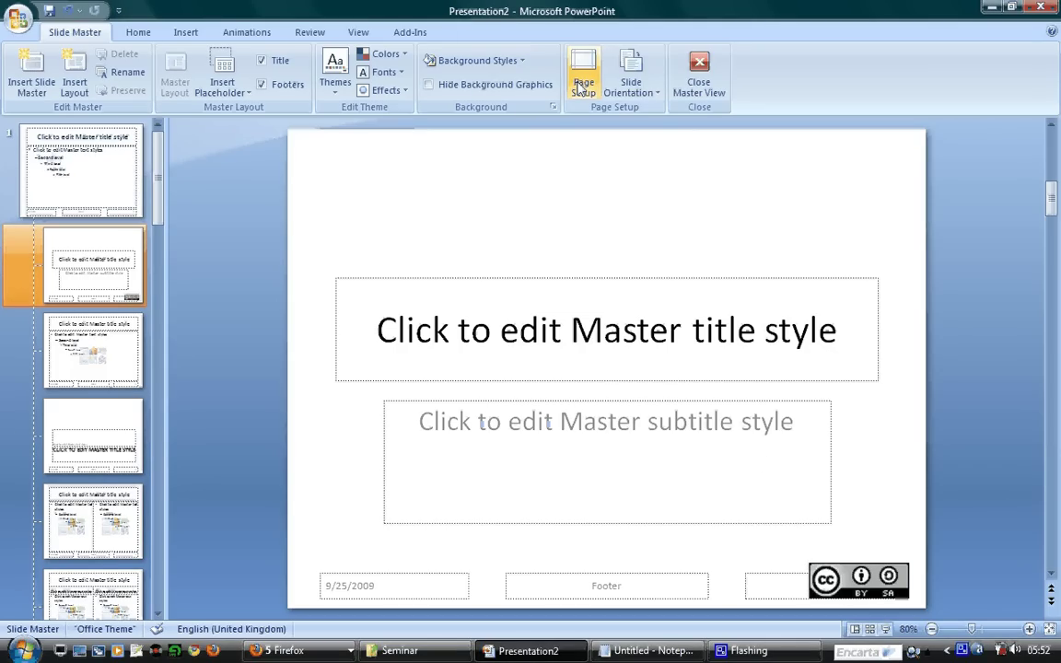
{"action": "left_click", "coordinate": [698, 81]}
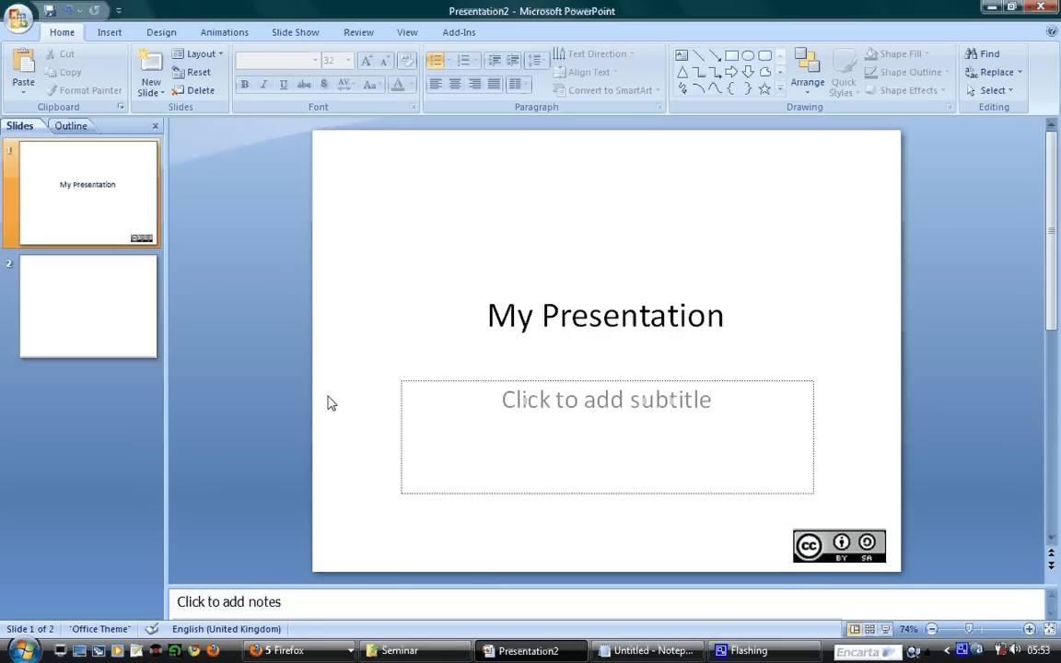
Paste the Attribution-Share Alike 2.5 South Africa license text from the browser popup into the subtitle.
{"action": "left_click", "coordinate": [528, 417]}
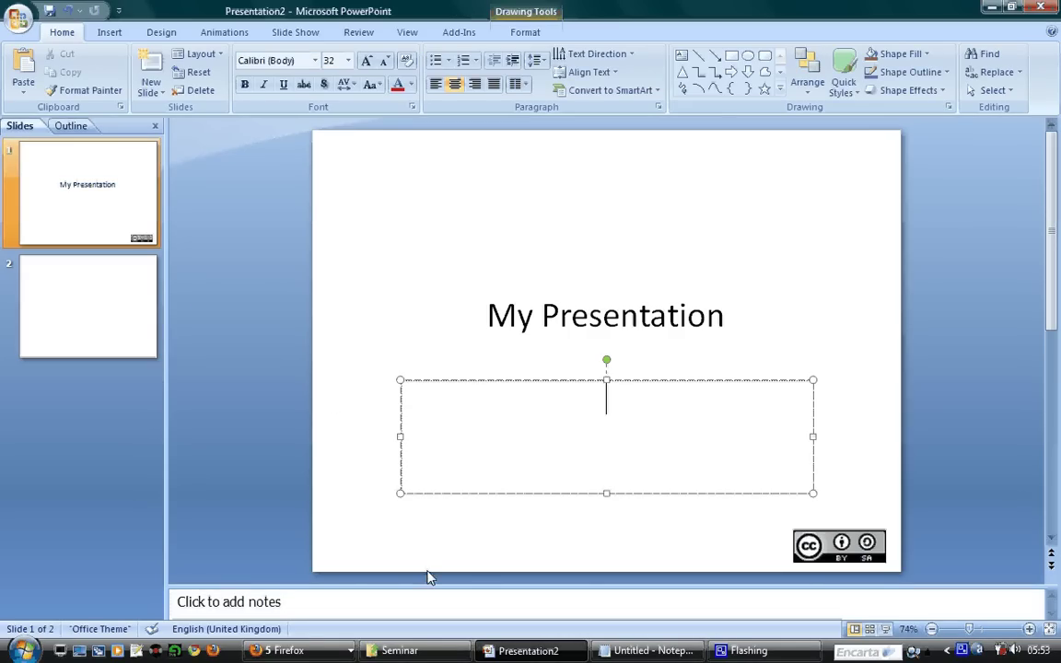
{"action": "key", "text": "alt+Tab"}
{"action": "key", "text": "alt+Tab"}
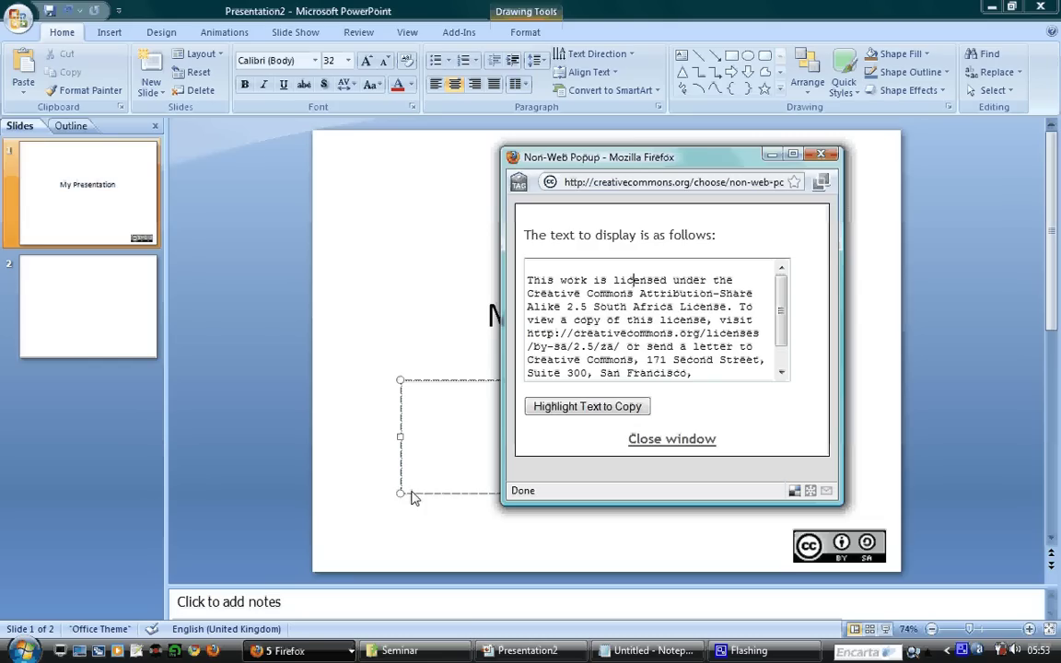
{"action": "mouse_move", "coordinate": [537, 269]}
{"action": "left_mouse_down"}
{"action": "mouse_move", "coordinate": [599, 359]}
{"action": "mouse_move", "coordinate": [727, 396]}
{"action": "left_mouse_up"}
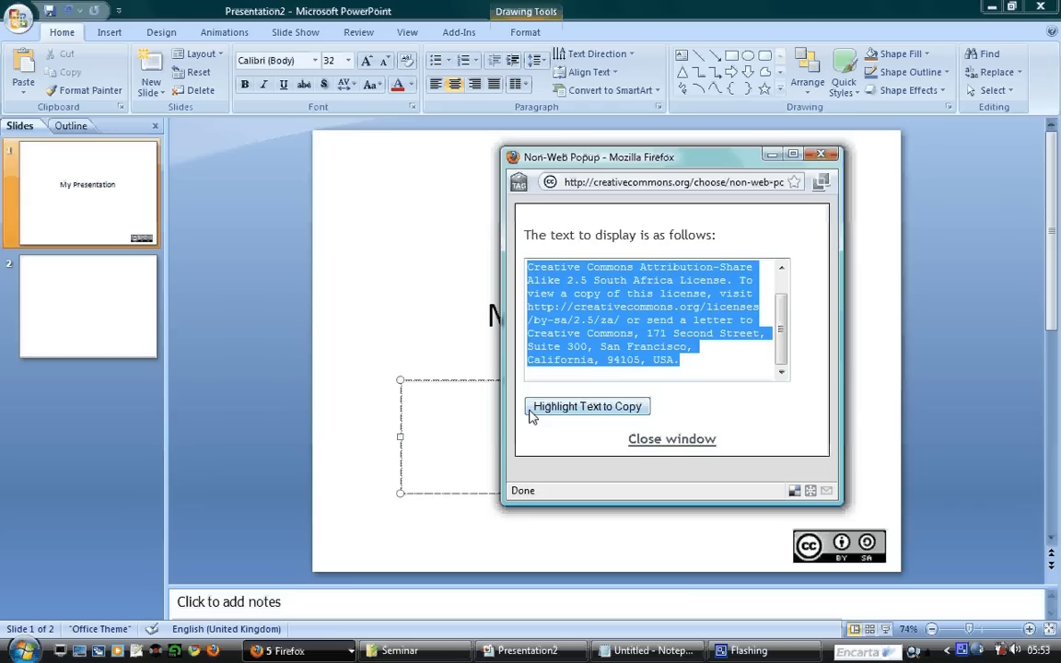
{"action": "key", "text": "alt+Tab"}
{"action": "key", "text": "ctrl+v"}
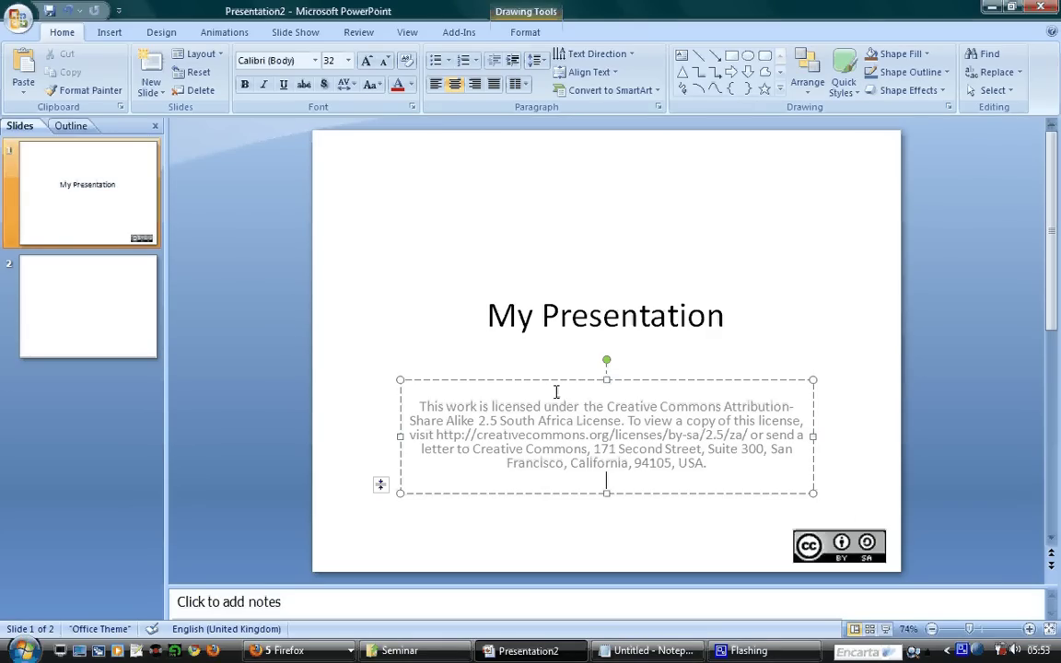
{"action": "left_click", "coordinate": [580, 523]}
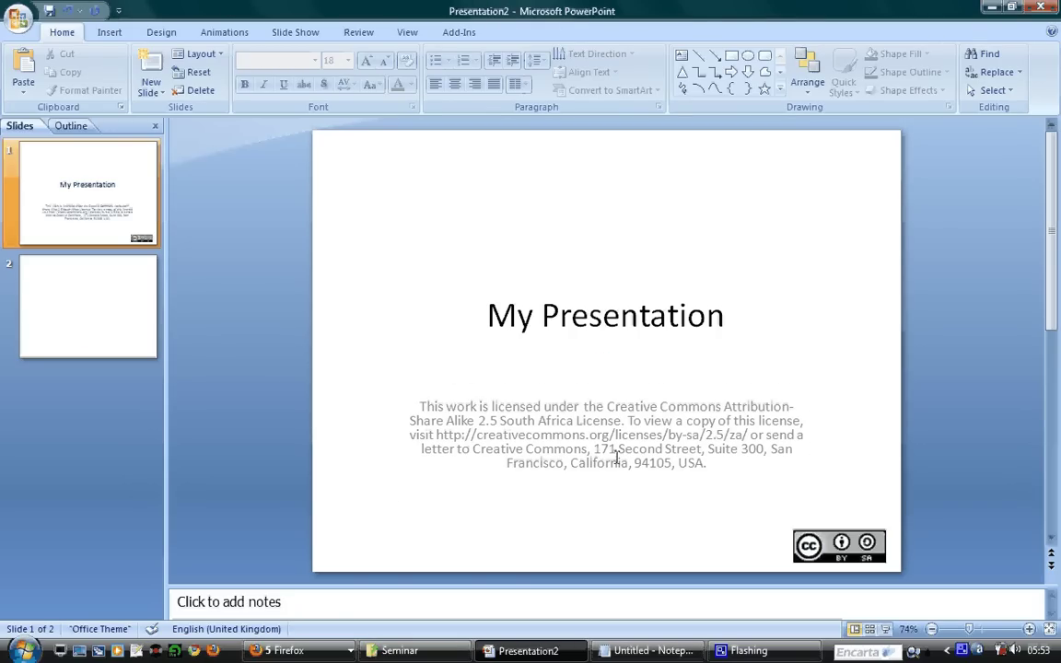